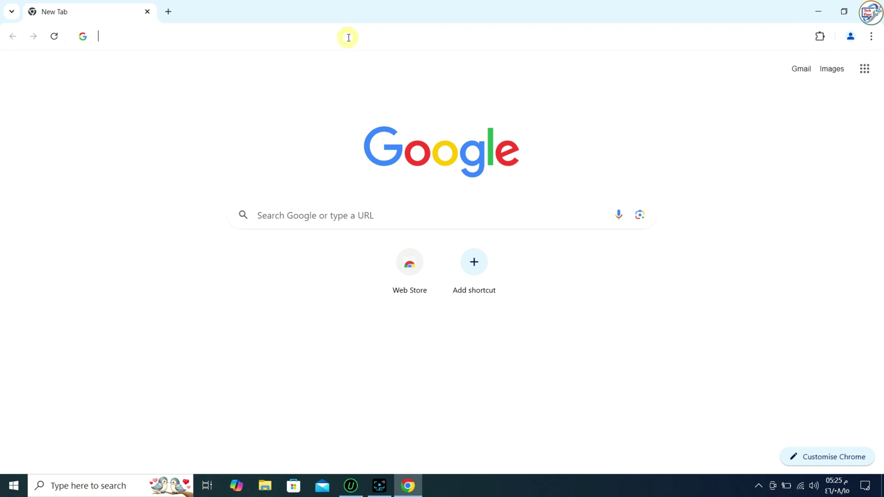
- Search Google for 'hp deskjet ink advantage 3635 printer driver'
left_click(350, 36)
type("hp ")
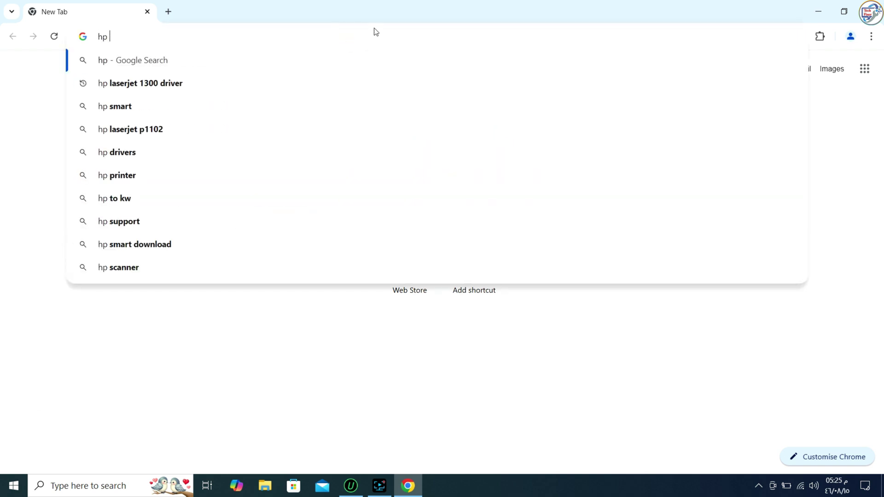
type("deskje")
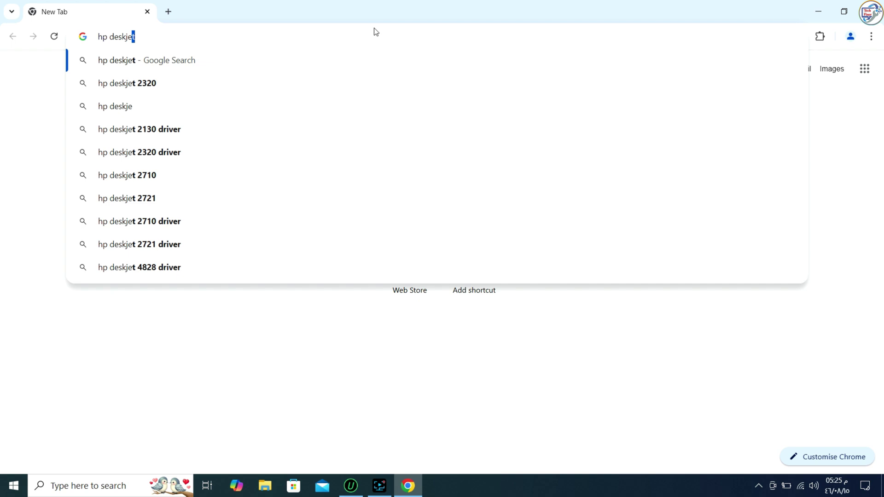
type("t ink ad")
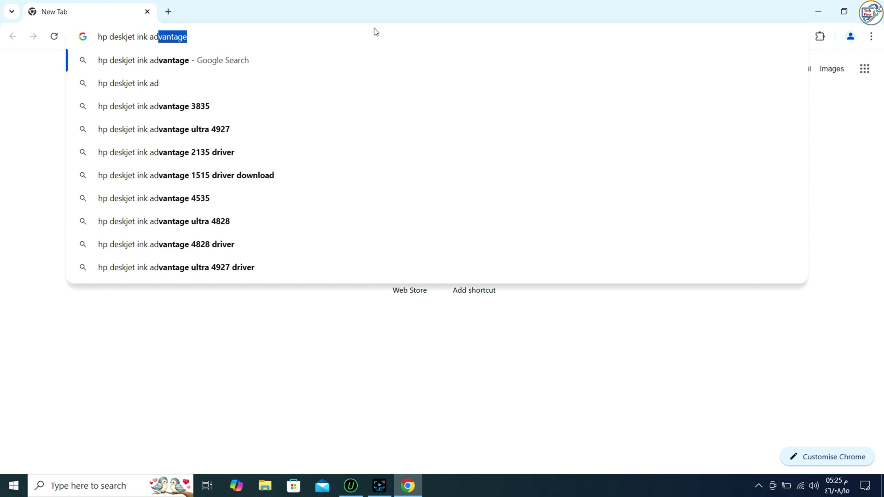
type("vant")
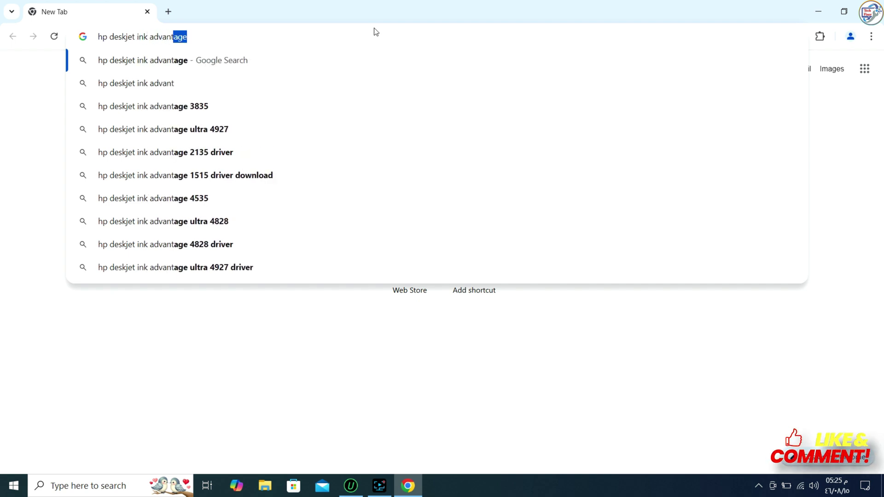
type("age 3")
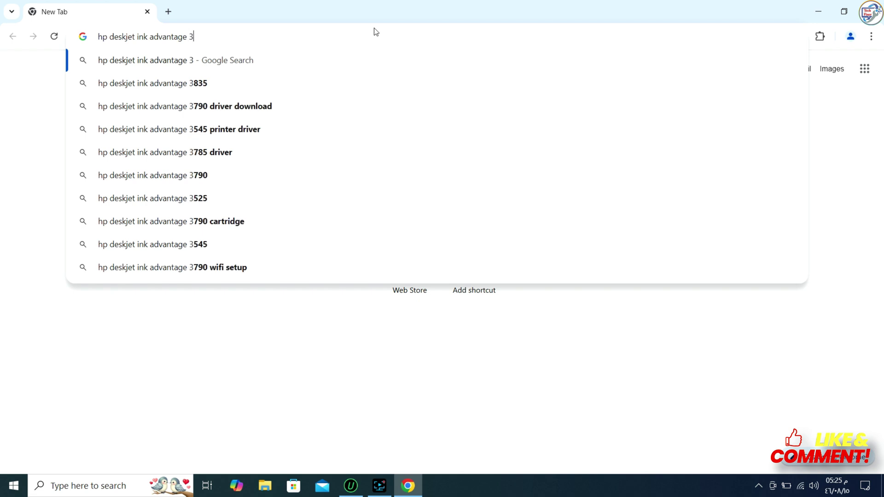
type("635 ")
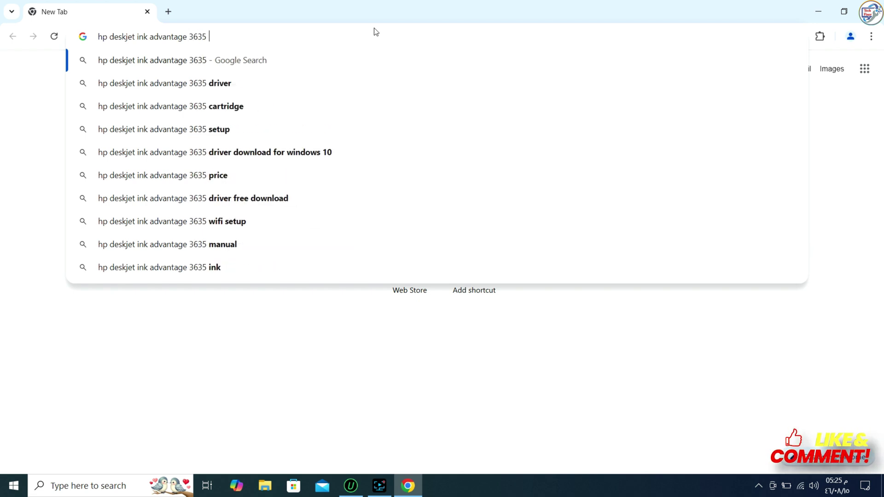
type("printer dr")
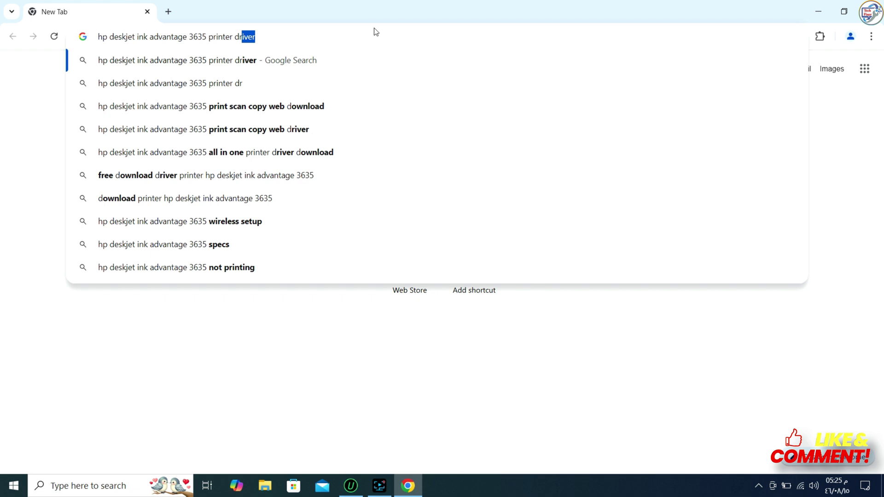
type("iver")
key("Return")
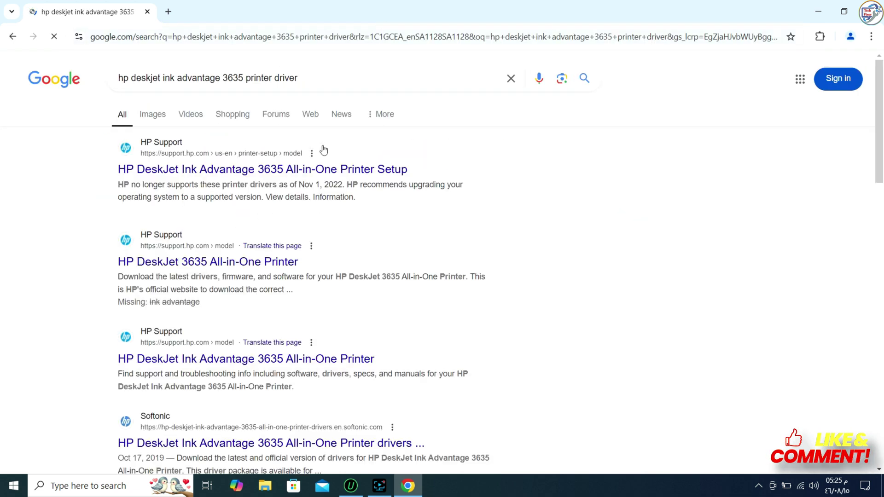
- Go to the HP Support result 'HP DeskJet Ink Advantage 3635 All-in-One Printer Setup'
left_click(147, 176)
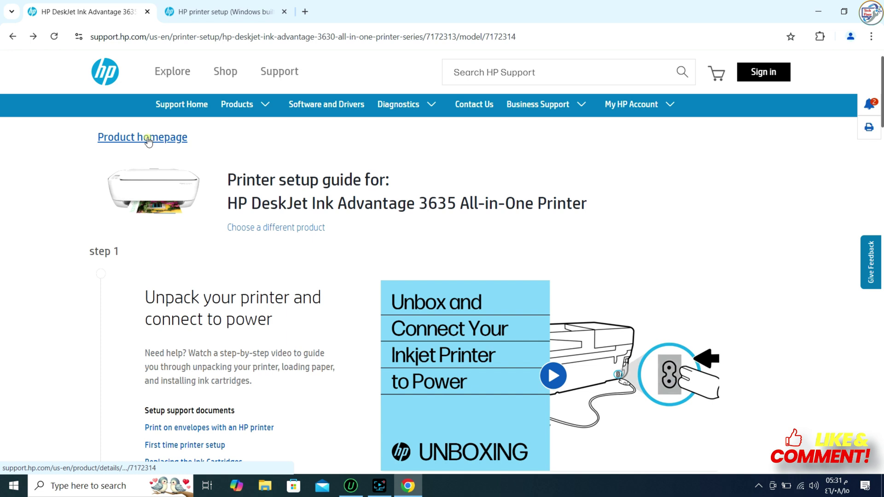
- Reach the printer's Software & Drivers page and expand Basic Drivers under Driver-Product Installation Software
left_click(148, 137)
scroll(251, 231, "down", 2)
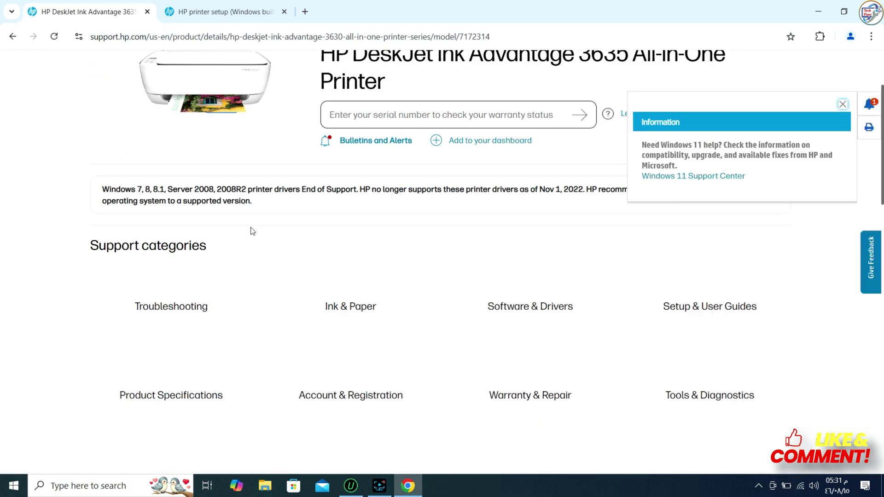
scroll(252, 232, "down", 1)
left_click(543, 254)
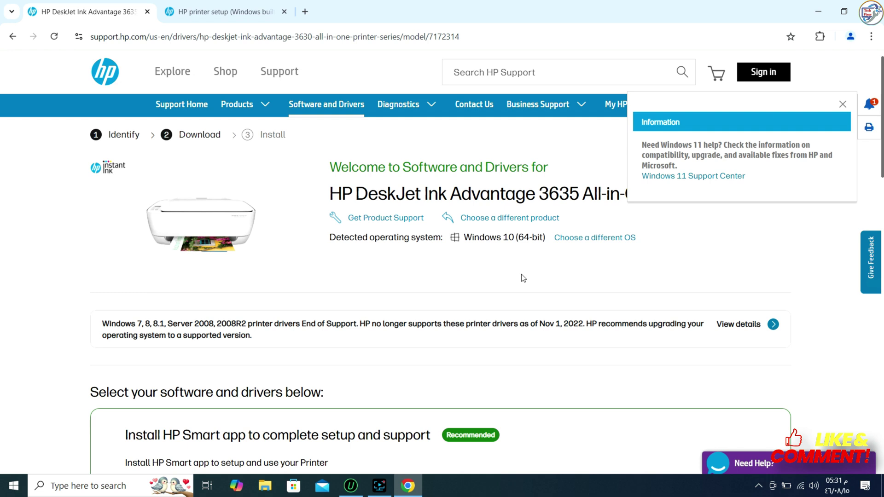
scroll(359, 341, "down", 3)
scroll(359, 341, "down", 4)
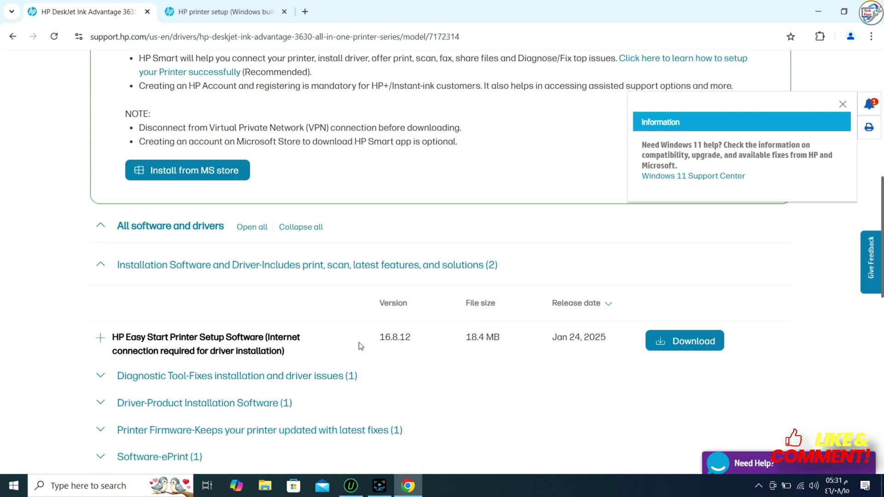
scroll(360, 341, "down", 3)
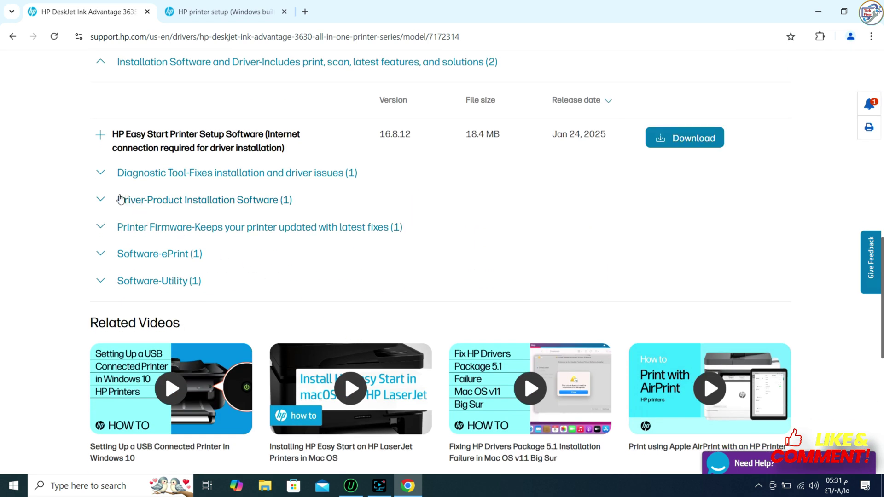
left_click(100, 199)
left_click(131, 265)
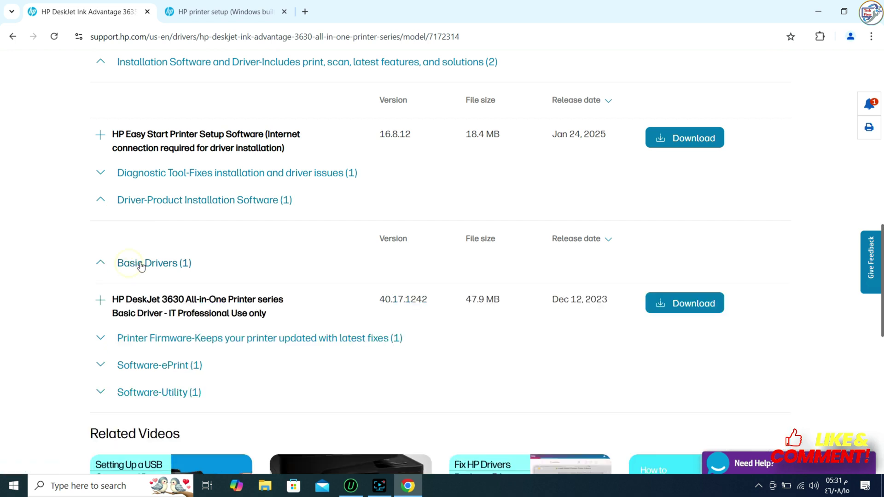
- Download the HP DeskJet 3630 basic driver and show the file in the Downloads folder
left_click(674, 303)
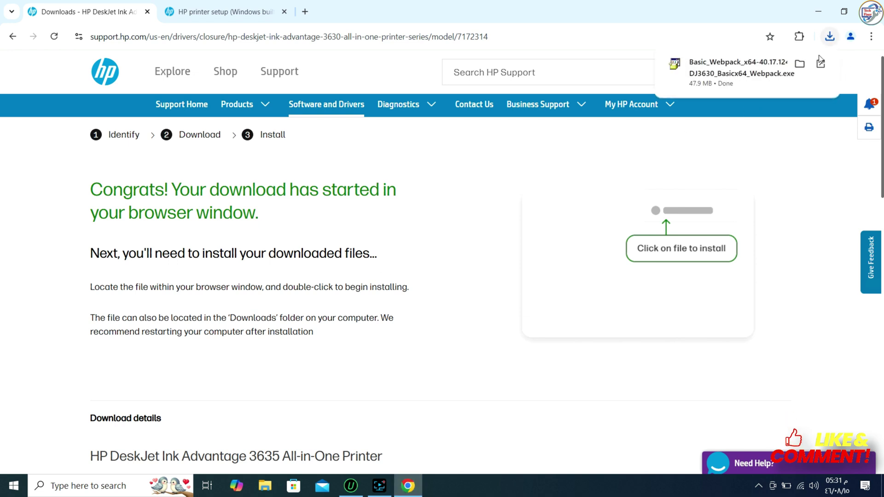
left_click(800, 63)
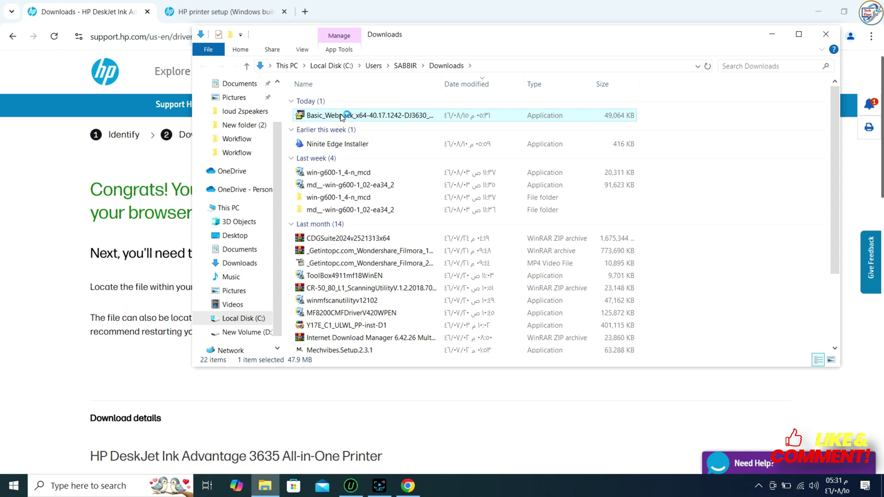
- Run the Basic_Webpack driver package, allow it past the security warning, and clear the desktop while it extracts
double_click(341, 116)
left_click(478, 259)
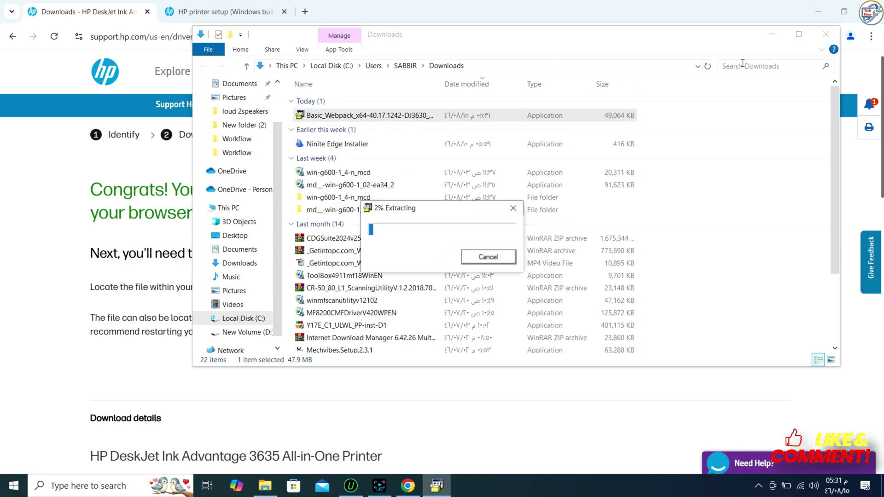
left_click(825, 35)
left_click(817, 11)
right_click(538, 92)
left_click(581, 127)
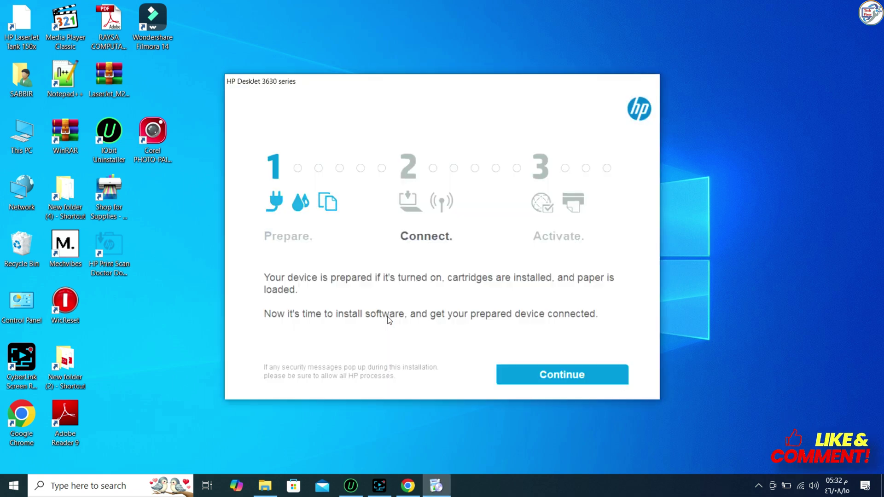
- Accept the EULA, answer No Thanks to Connected Printing and both analytics pages, and start installing
left_click(577, 380)
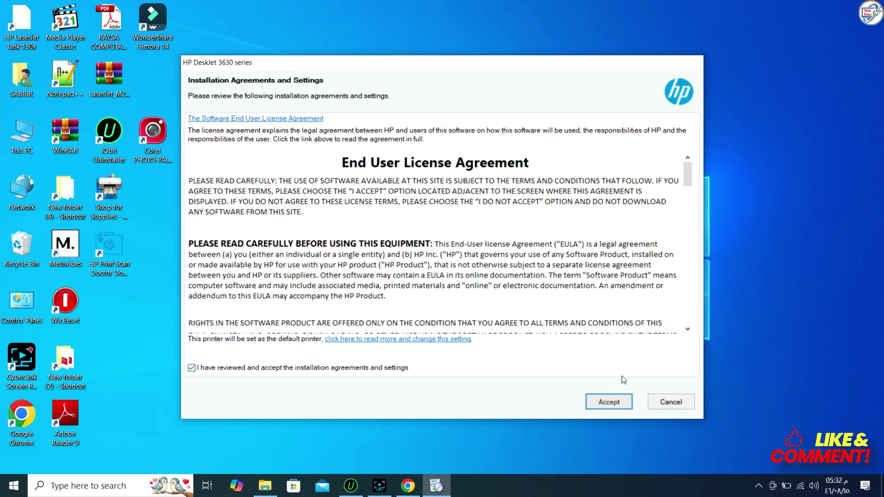
left_click(615, 406)
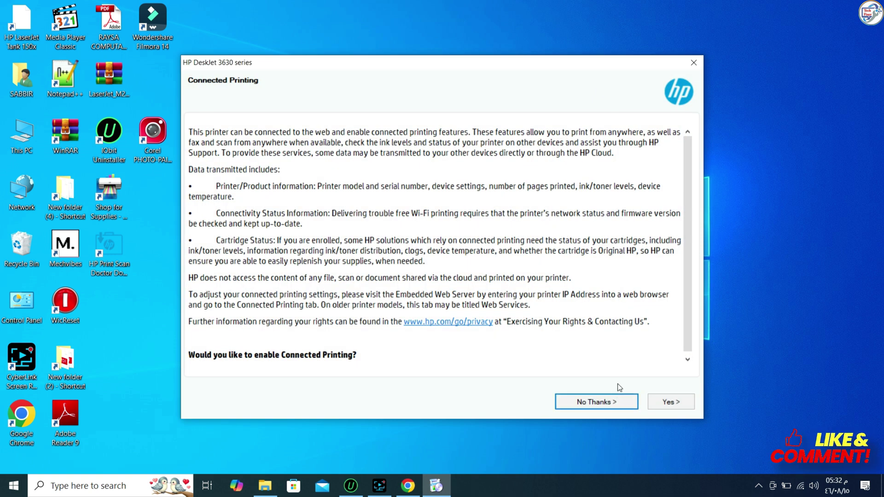
left_click(624, 399)
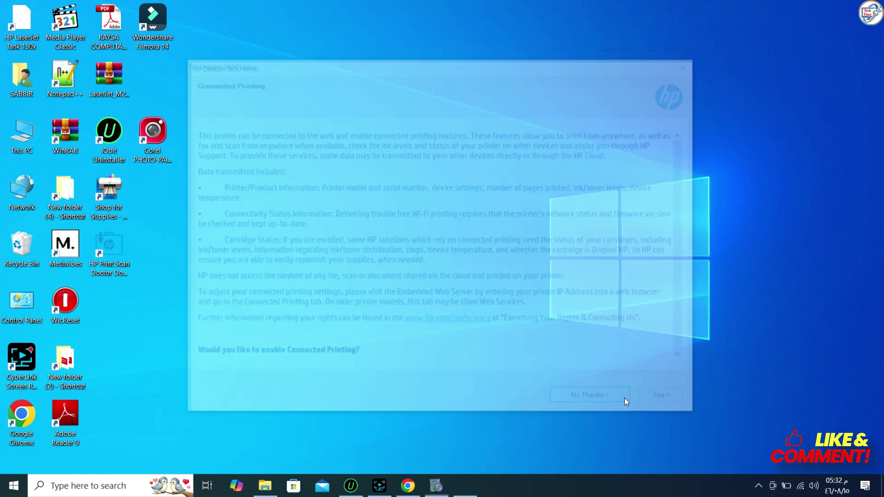
left_click(621, 403)
left_click(621, 403)
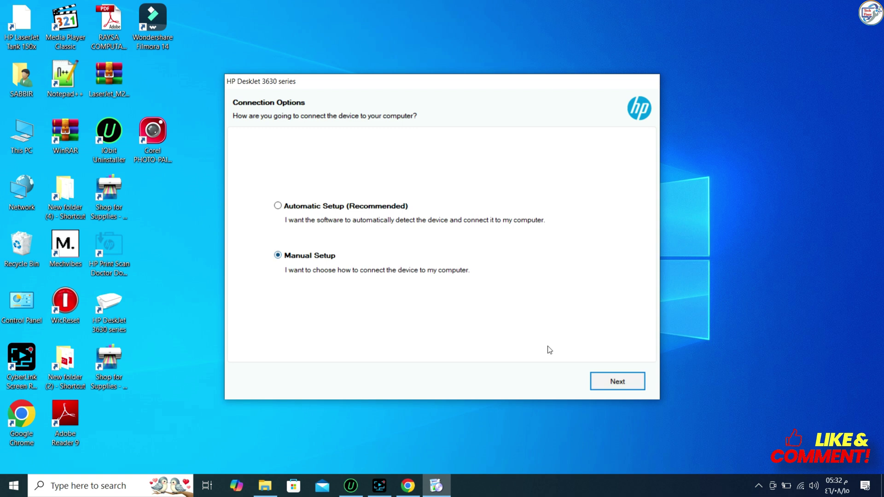
- Continue Manual Setup with a USB cable connection until Cartridge Protection settings appear
left_click(617, 382)
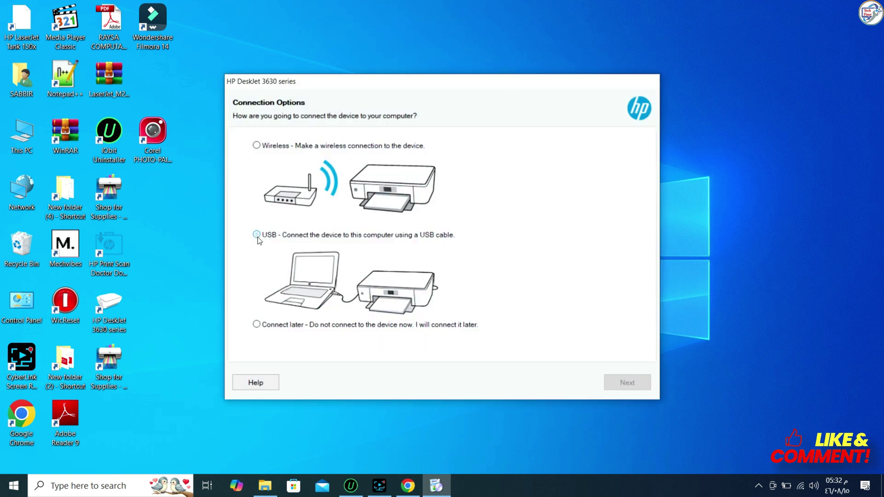
left_click(613, 382)
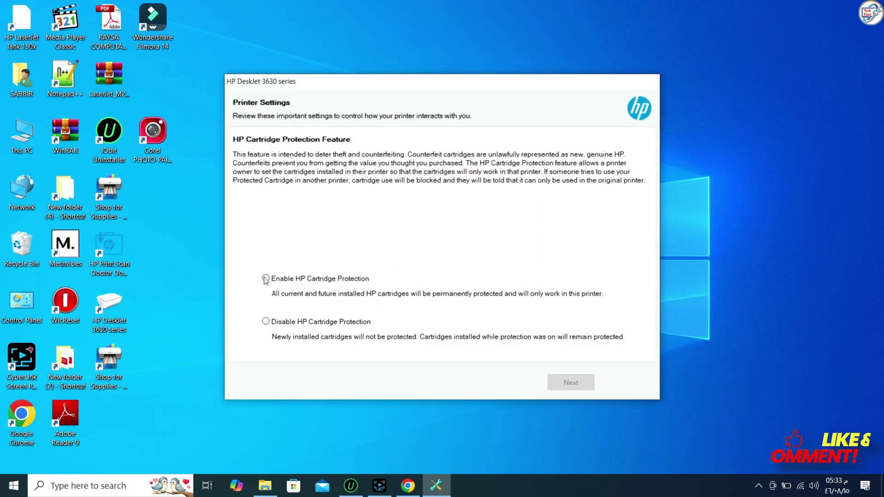
- Enable HP Cartridge Protection, mark the printer as used in a home, and close the Easy Start prompt to finish setup
left_click(269, 280)
left_click(568, 382)
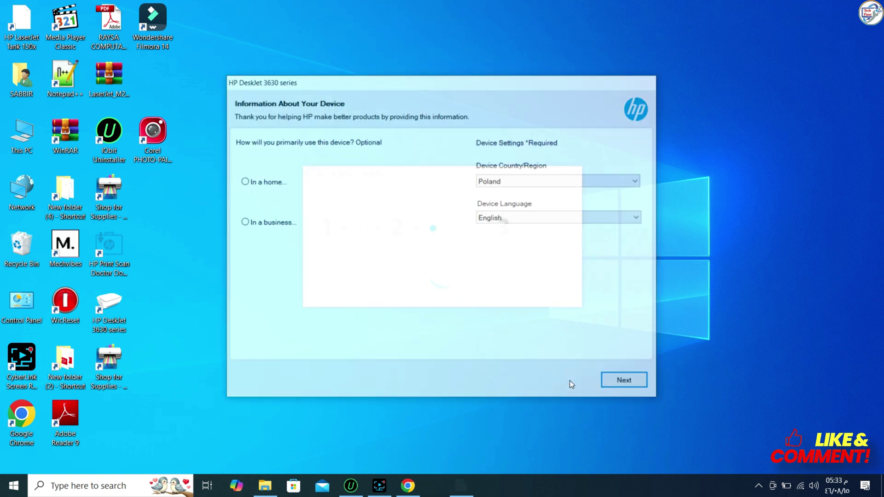
left_click(245, 183)
left_click(636, 382)
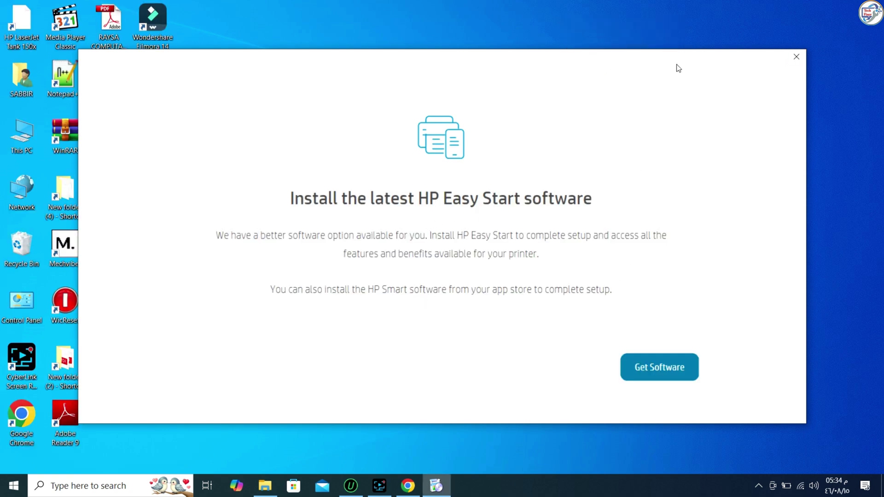
left_click(796, 58)
left_click(474, 277)
- Confirm in Control Panel's Devices and Printers that the HP DeskJet 3630 is listed
right_click(589, 218)
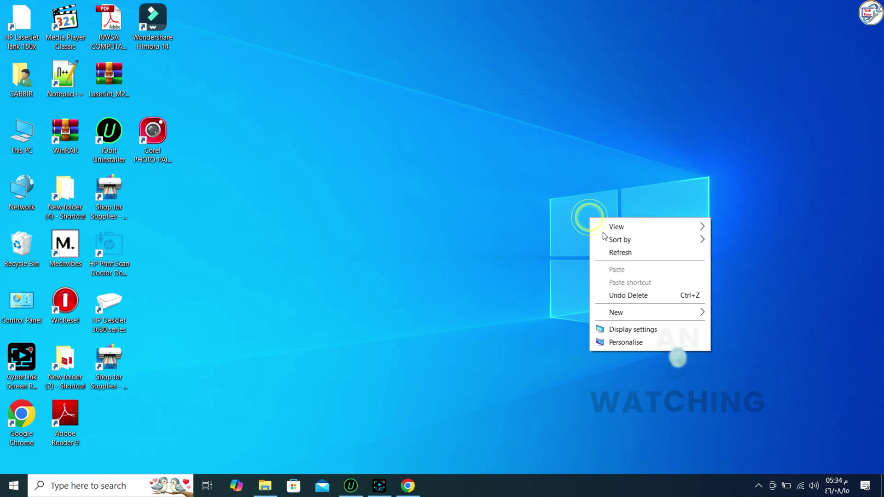
double_click(21, 302)
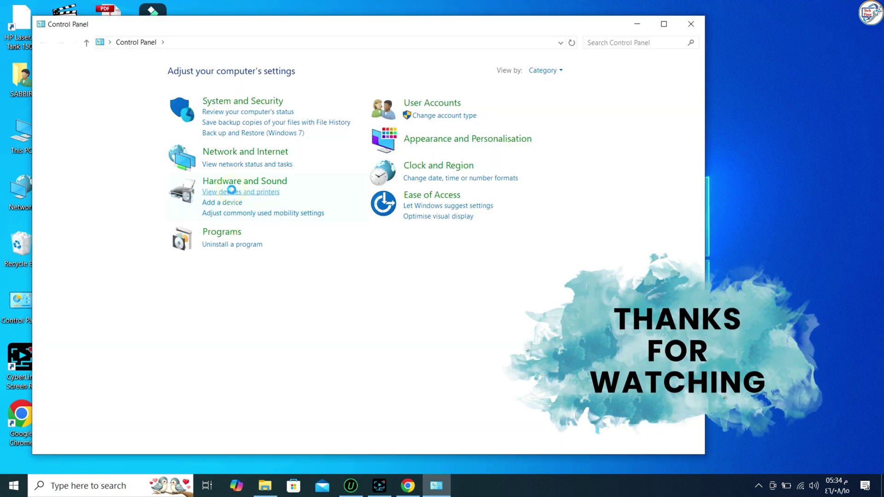
left_click(234, 191)
right_click(177, 305)
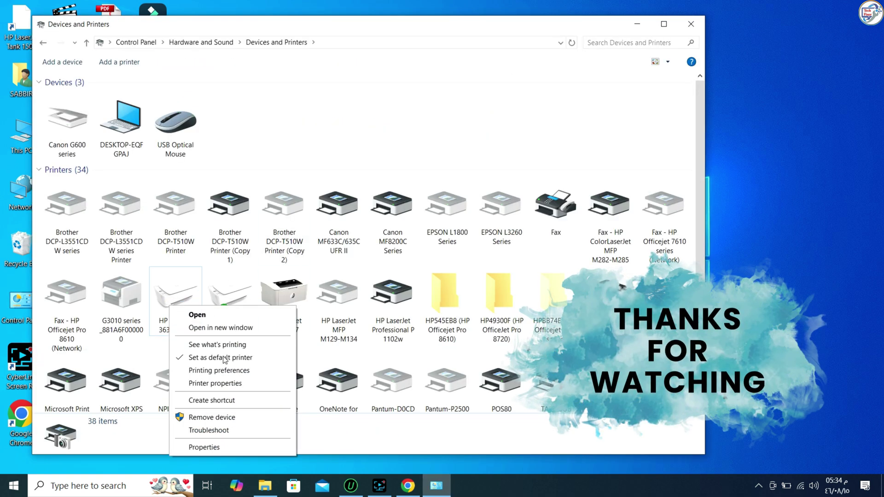